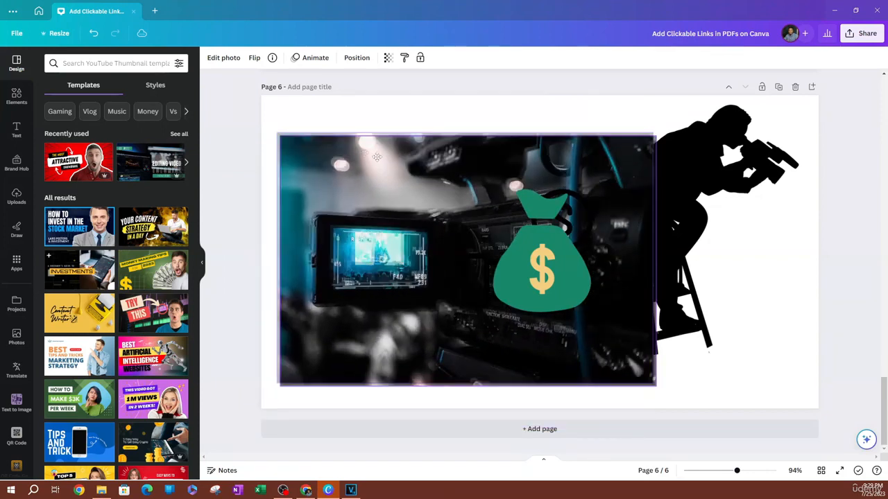
Step: Move the money bag beside the ladder at the page's lower right and the hand-and-coin icon to the page's upper edge
left_click_drag(541, 270, 747, 299)
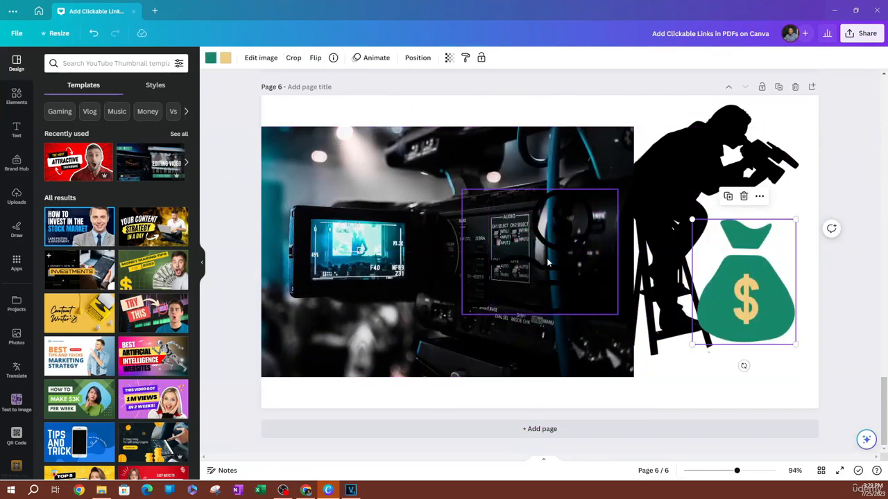
left_click_drag(548, 258, 575, 166)
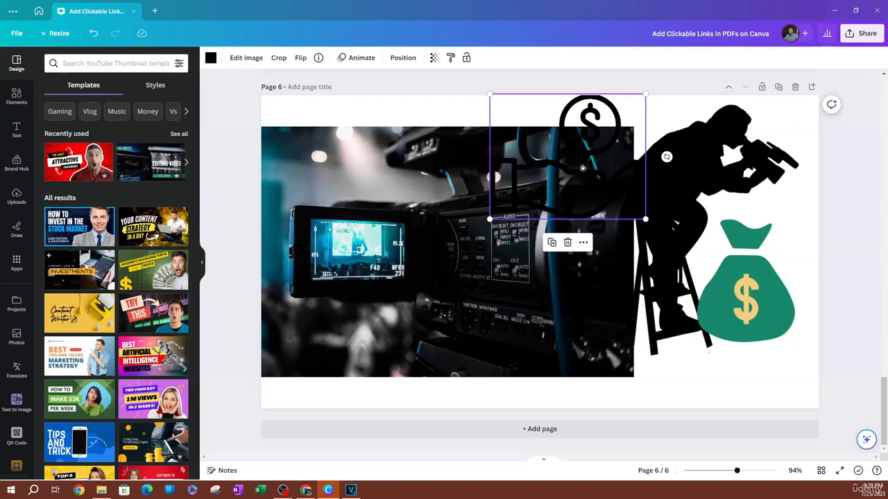
Step: Move the camera photo to the bottom of the page and place the money bag over the photo's upper edge
left_click(422, 289)
left_click_drag(422, 290, 442, 313)
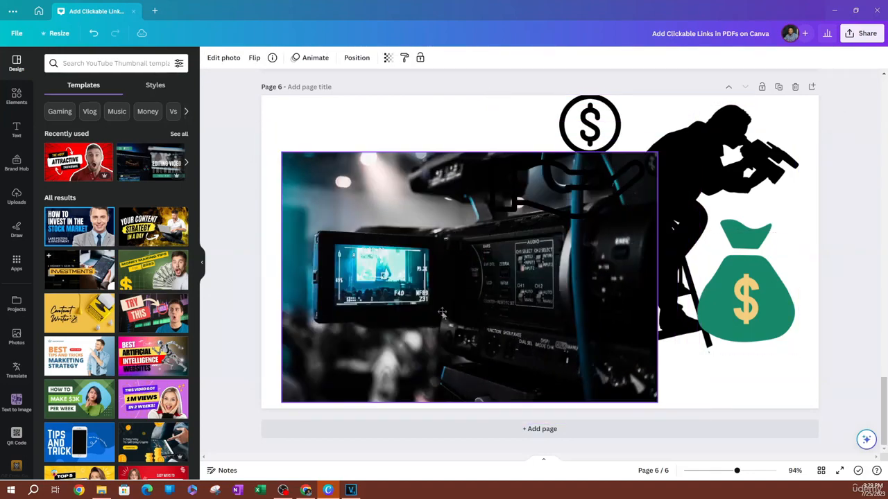
left_click(749, 290)
left_click_drag(749, 290, 361, 166)
left_click(517, 259)
left_click(416, 183)
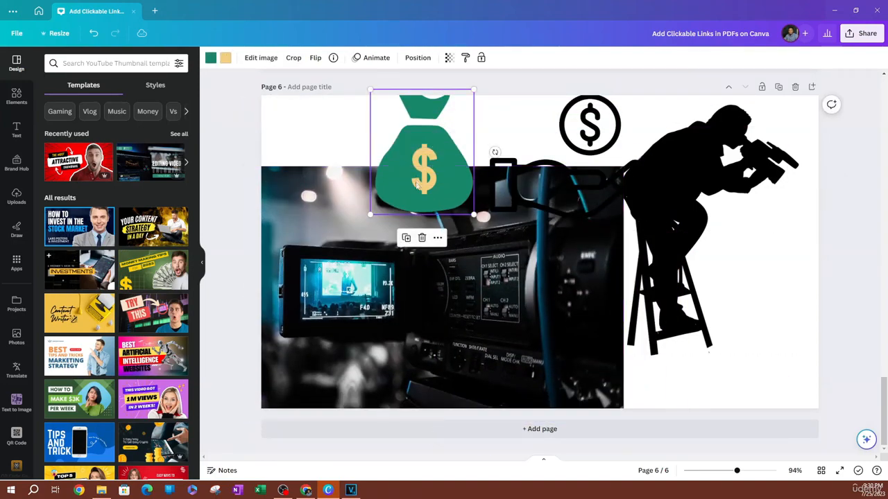
Step: Enlarge the camera photo to about 864 × 753 px and move it over the page's right half, at about X 546 px
left_click_drag(577, 298, 628, 255)
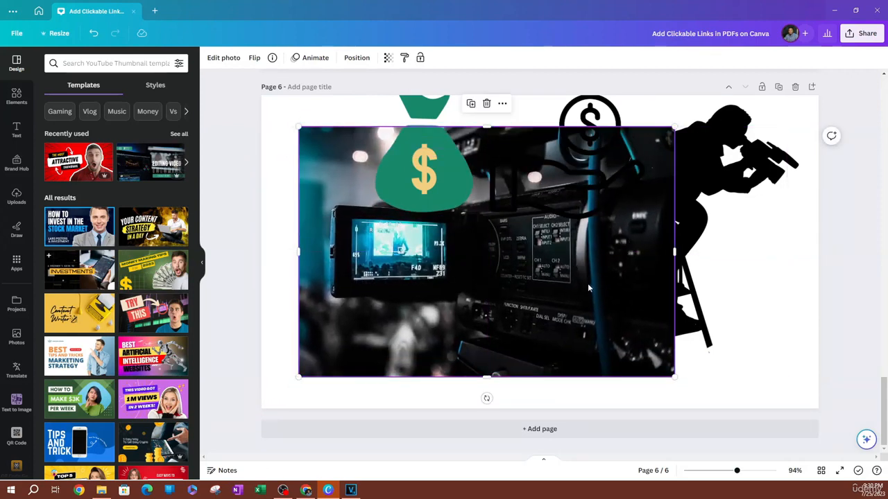
left_click_drag(516, 307, 468, 327)
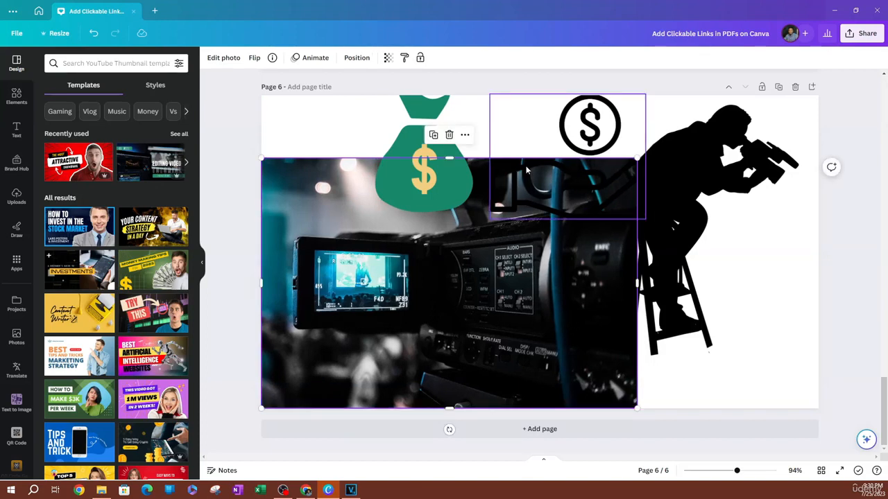
left_click_drag(448, 158, 435, 81)
left_click(395, 207)
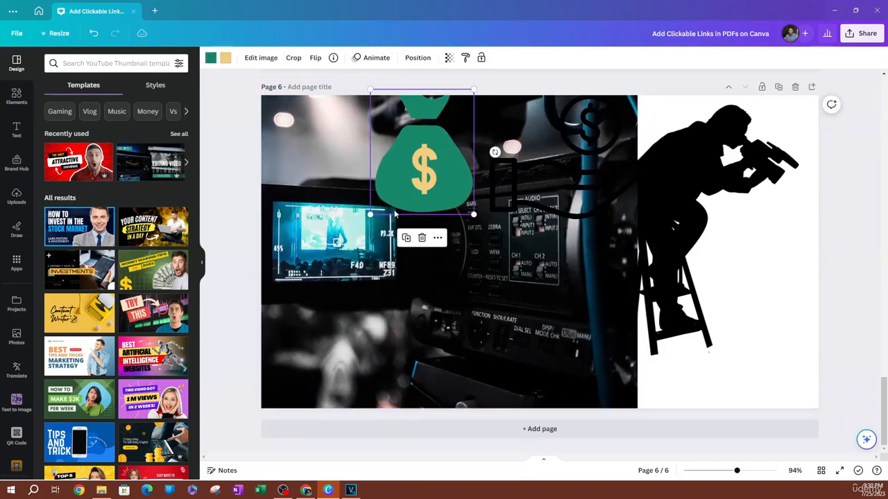
left_click_drag(334, 278, 577, 291)
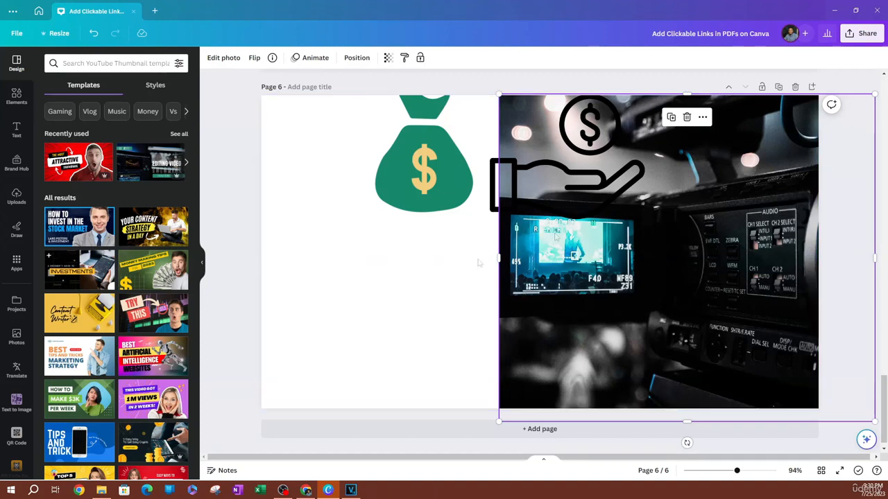
Step: Display the page's position settings with the arrangement options
left_click(376, 273)
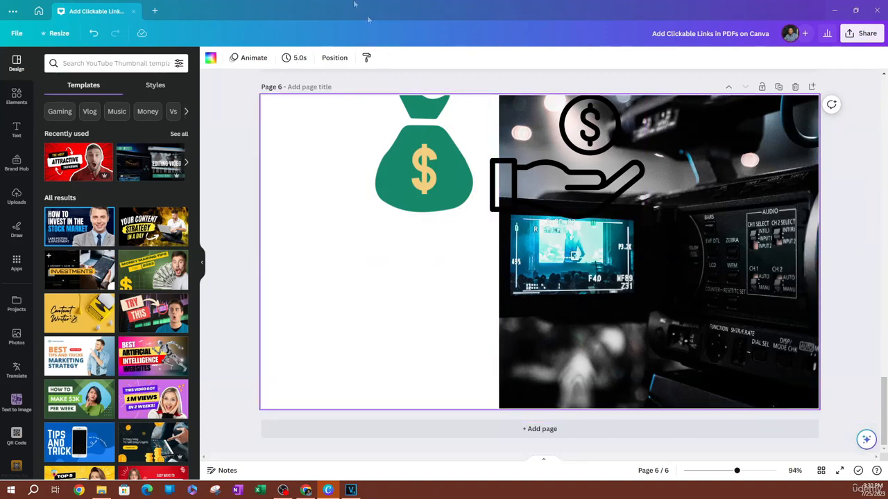
left_click(335, 59)
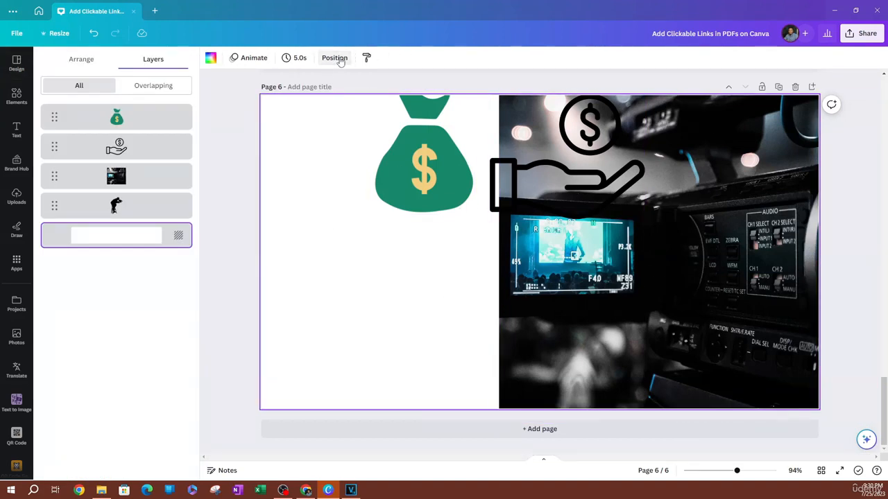
left_click(73, 63)
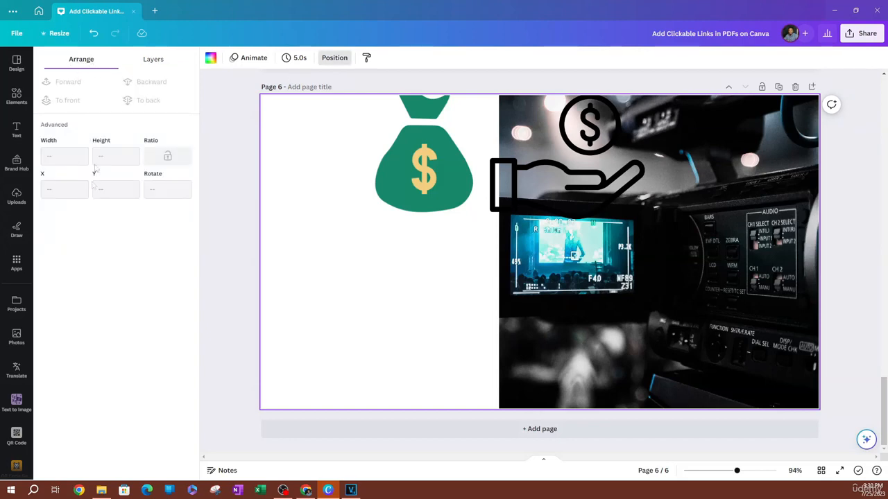
scroll(541, 179, "up", 2)
scroll(542, 179, "down", 2)
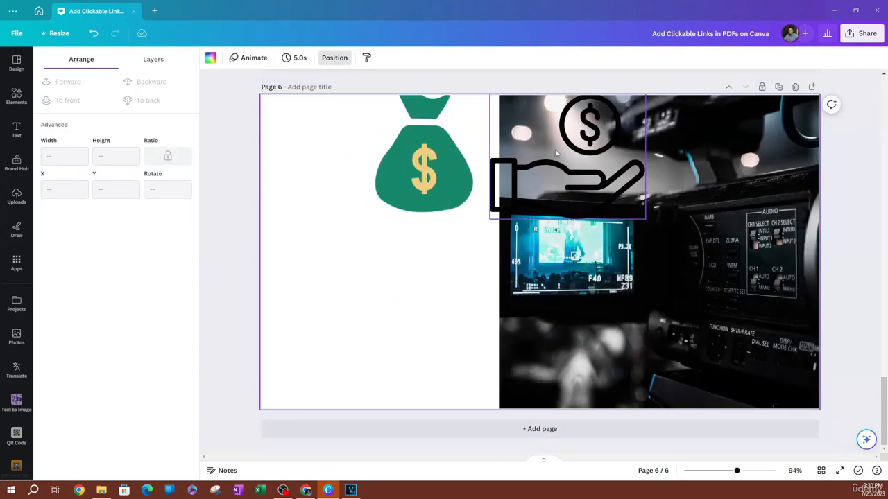
Step: Send the hand-and-coin icon backward behind the camera photo, and bring it back to the front
left_click(558, 248)
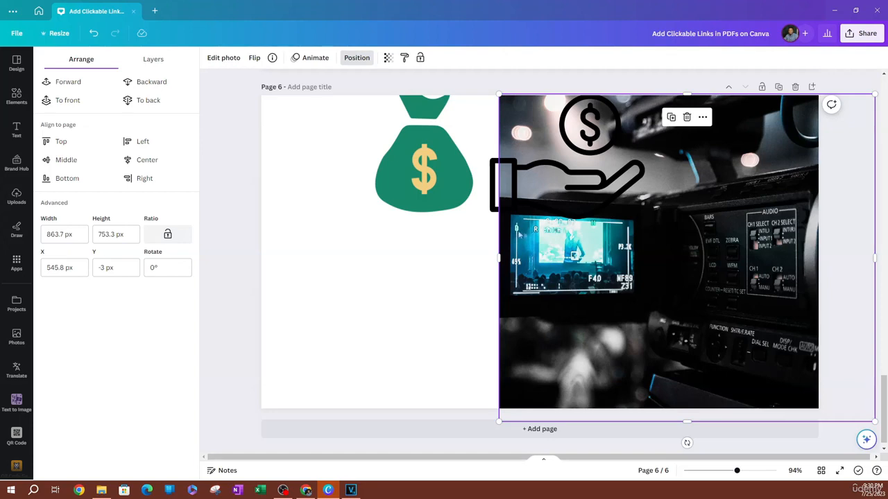
left_click(424, 170)
left_click(575, 182)
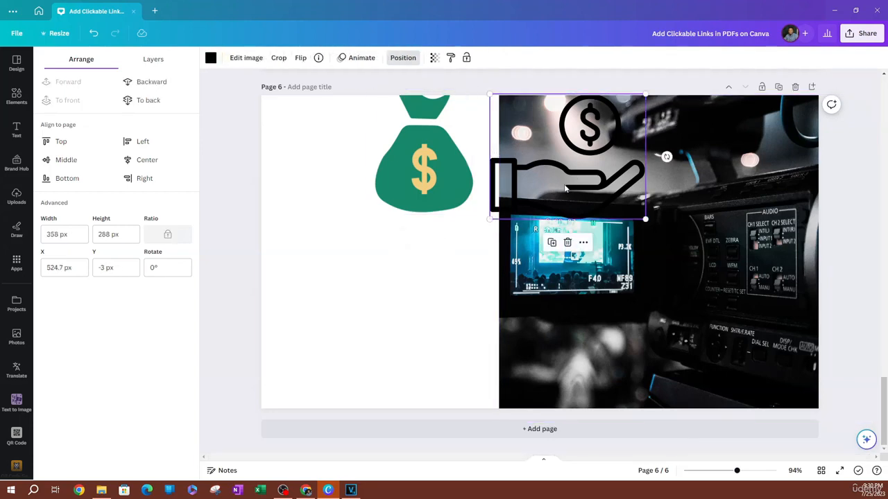
left_click(152, 83)
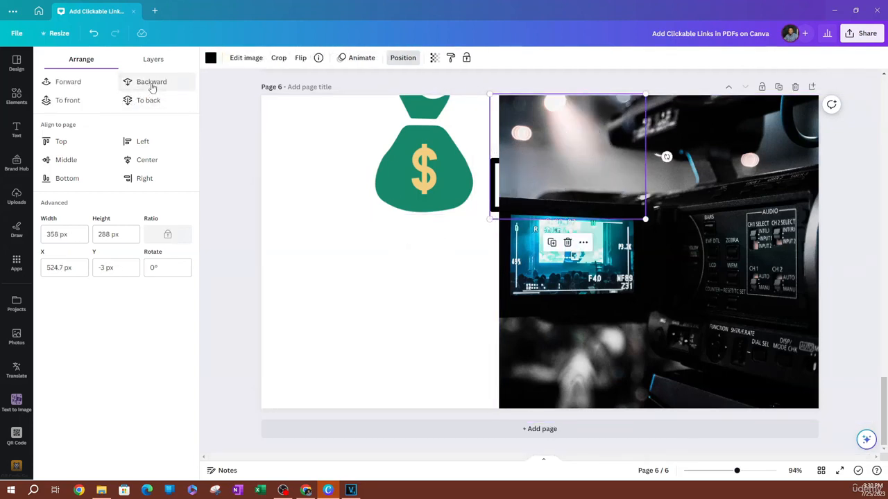
left_click(67, 101)
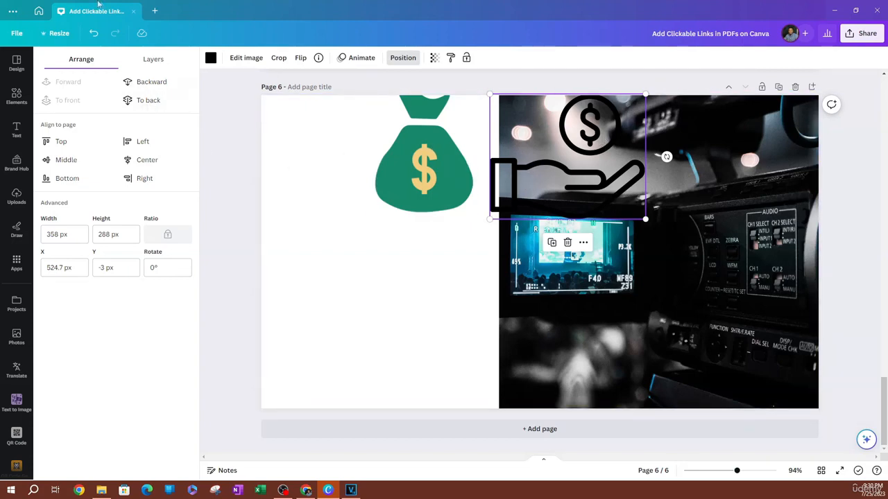
Step: Bring the cameraman silhouette to the top of the layer stack and place it enlarged on the page's left half
left_click(143, 61)
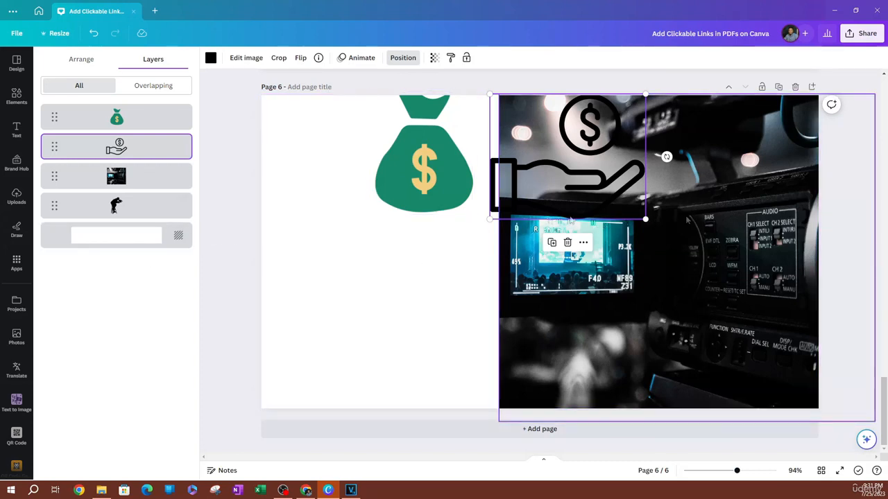
left_click(107, 210)
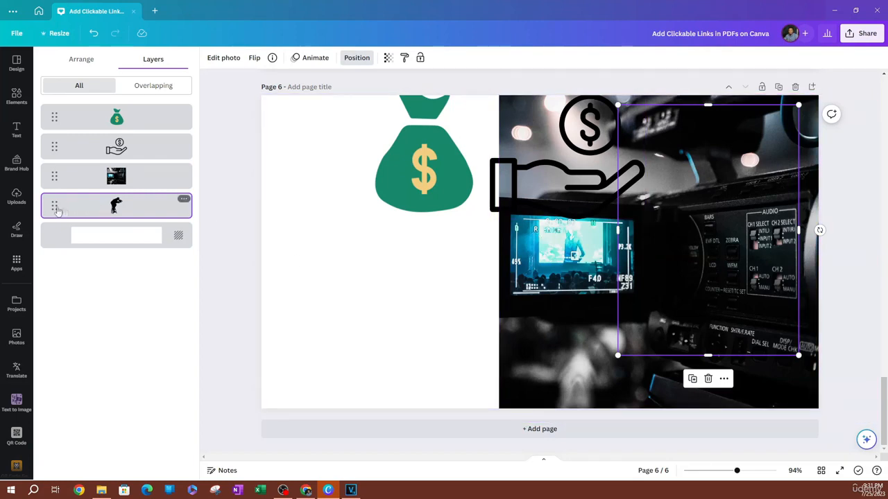
left_click_drag(54, 210, 55, 118)
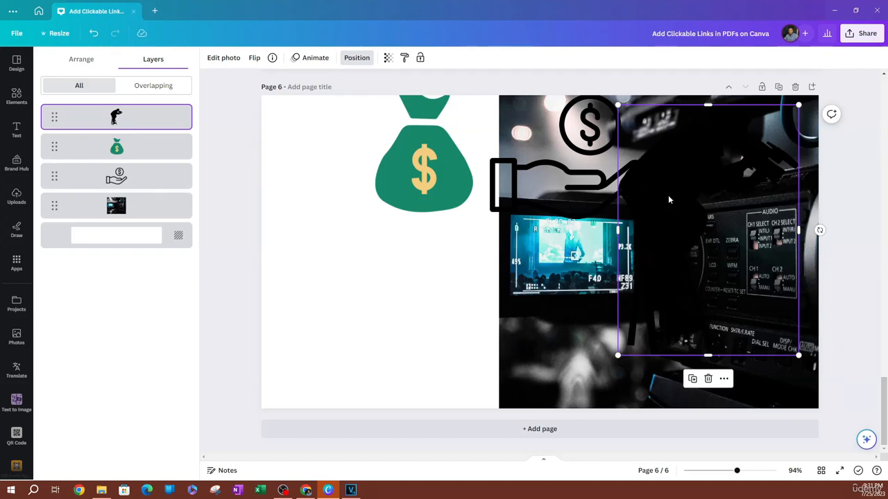
left_click_drag(668, 200, 340, 247)
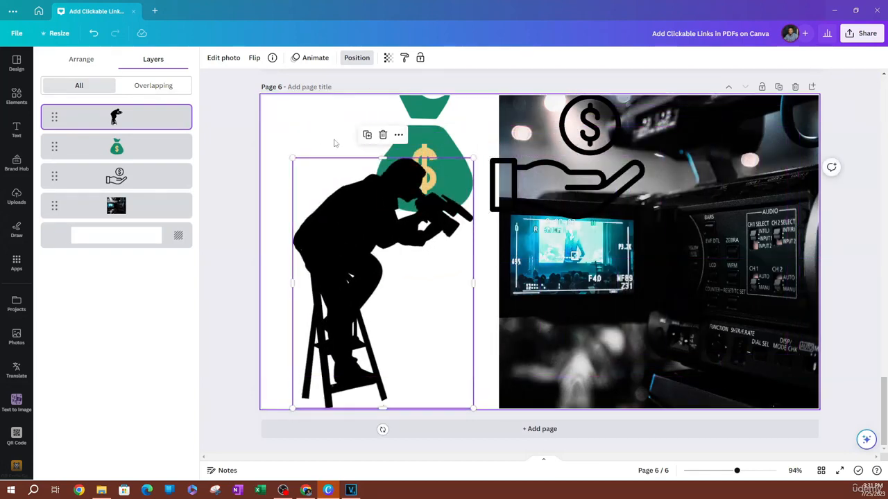
left_click_drag(293, 159, 272, 129)
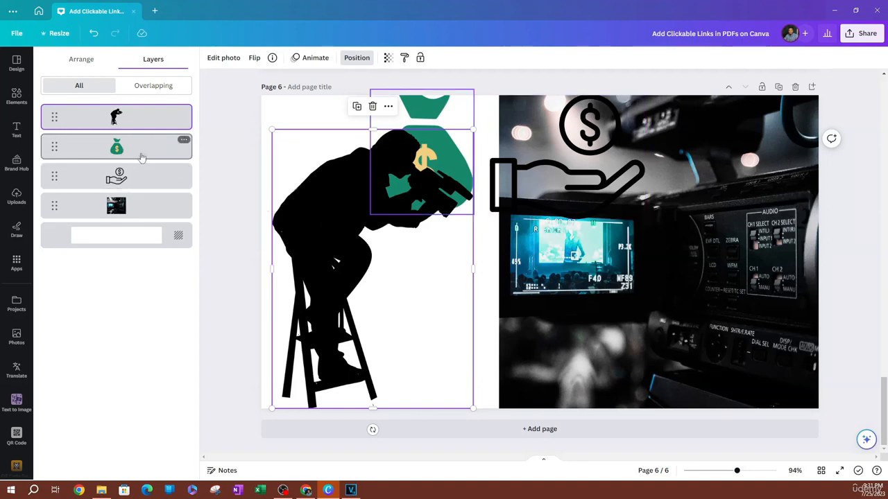
Step: Bring the money bag to the top of the layer stack and place it beside the ladder, below the silhouette's camera
left_click_drag(141, 157, 138, 115)
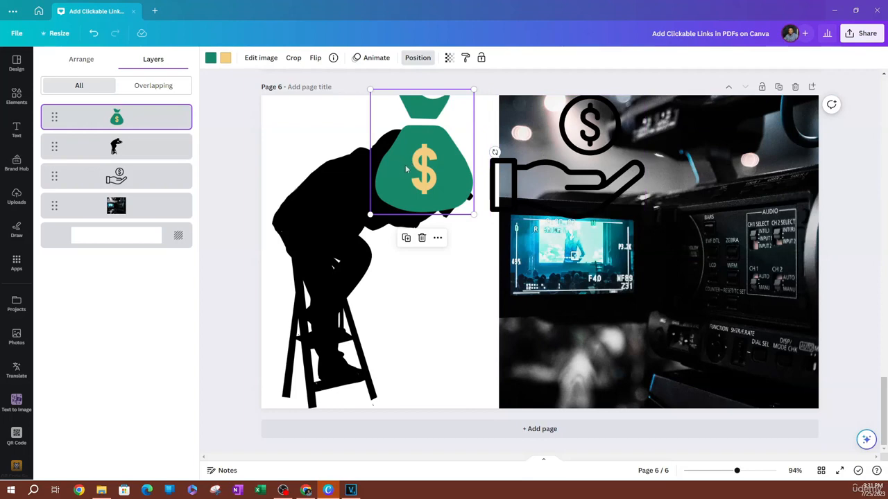
left_click_drag(405, 165, 438, 327)
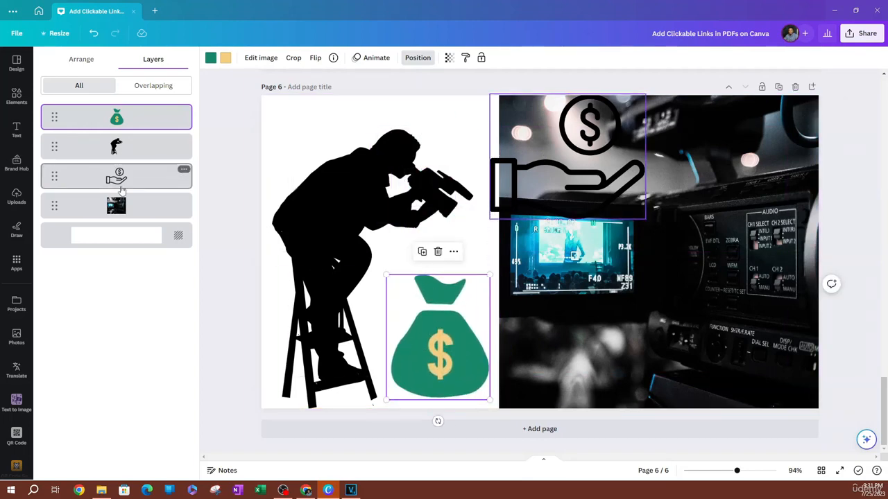
Step: Shrink the hand-and-coin icon into the page's upper-left area and order its layer between the money bag and the silhouette
left_click_drag(121, 186, 118, 116)
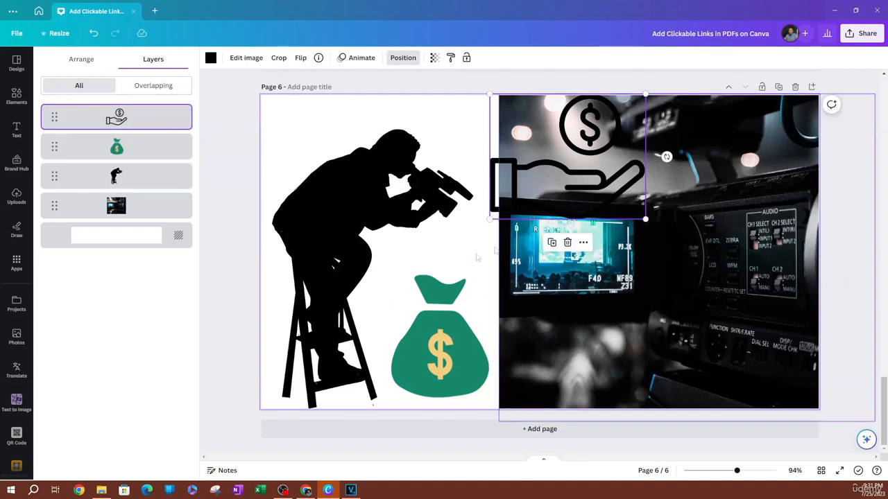
left_click_drag(560, 175, 358, 185)
left_click_drag(420, 231, 305, 117)
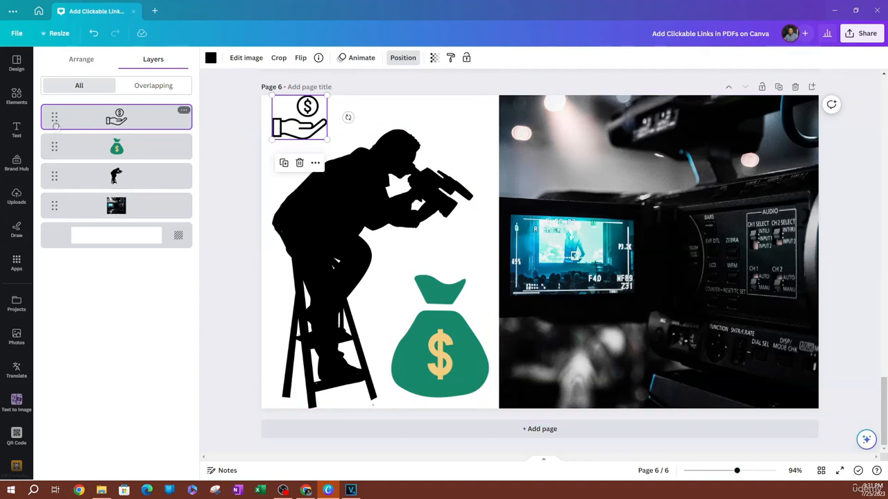
left_click_drag(55, 125, 54, 173)
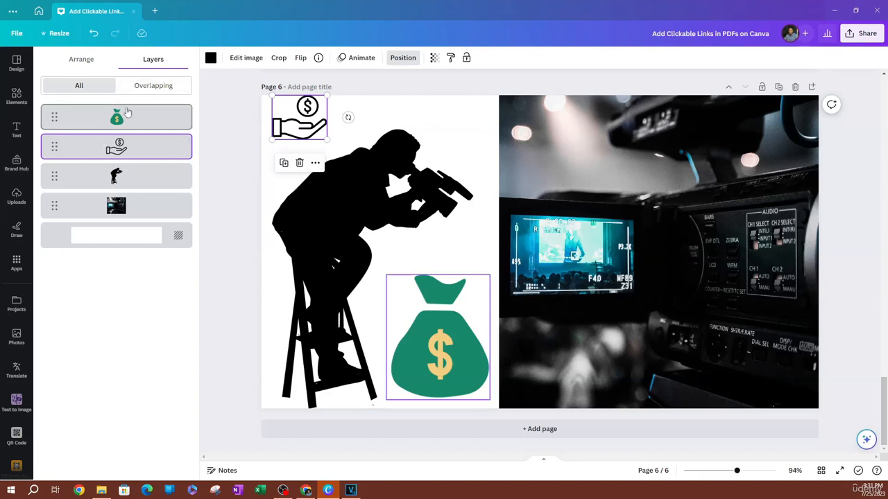
Step: Filter the layer list to overlapping elements and move the hand-and-coin icon across the camera photo's left edge
left_click(152, 89)
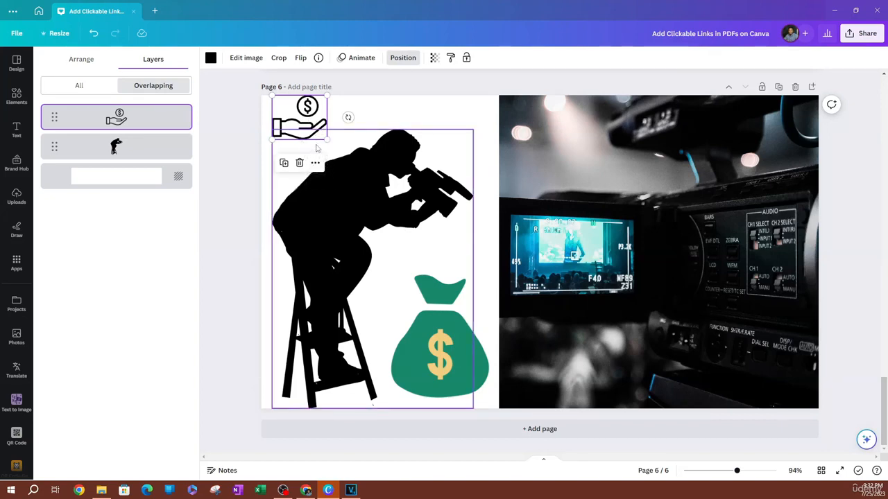
left_click_drag(307, 109, 497, 104)
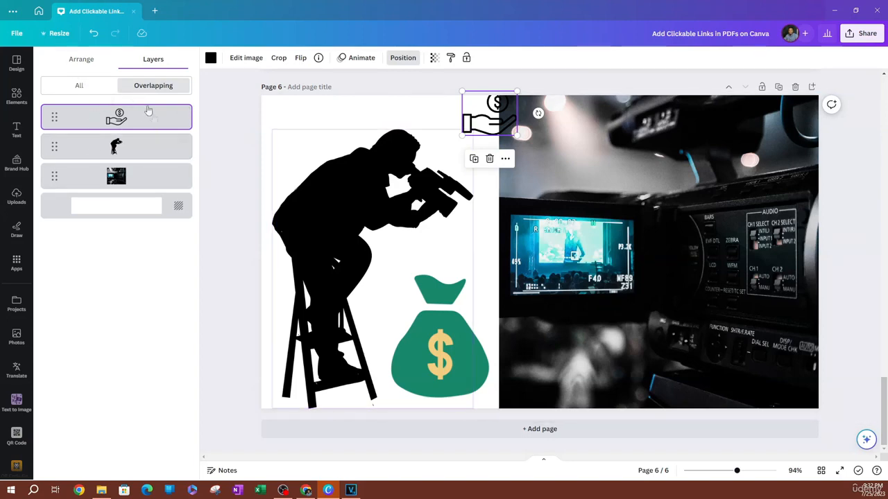
Step: Place the hand-and-coin icon smaller in the page's top-left corner, clear of the silhouette, and list all layers again
left_click_drag(472, 120, 293, 117)
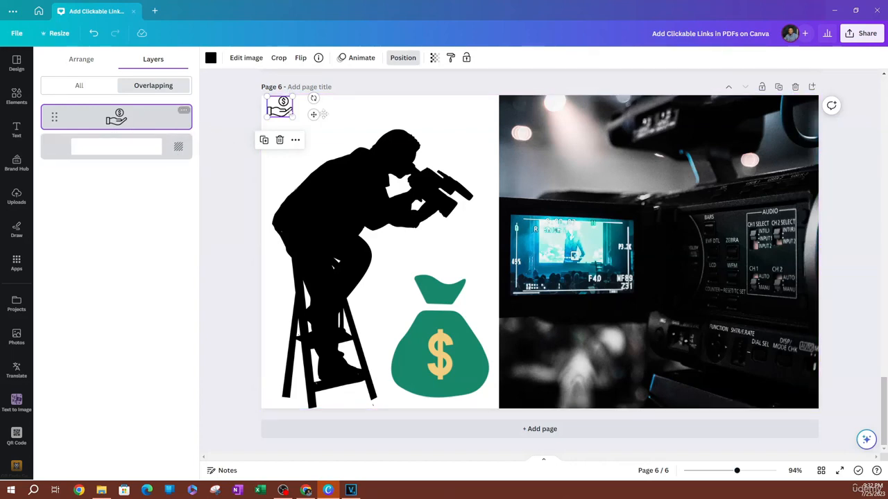
left_click(338, 107)
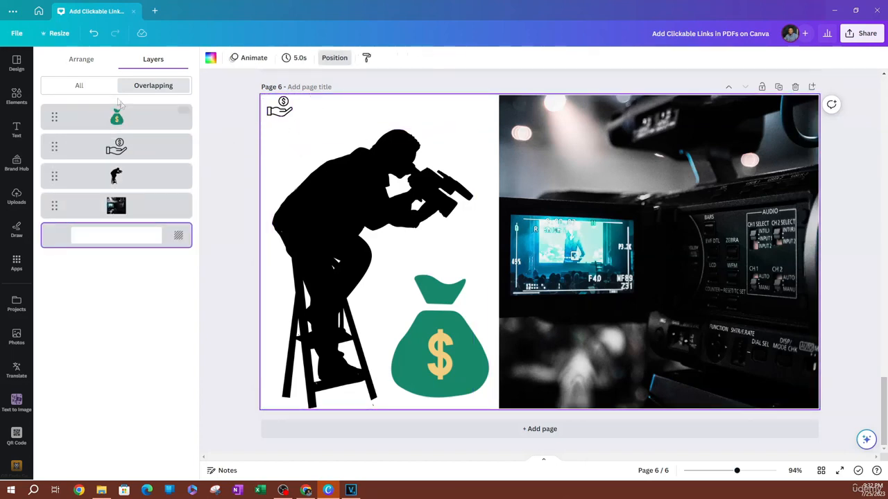
left_click(98, 88)
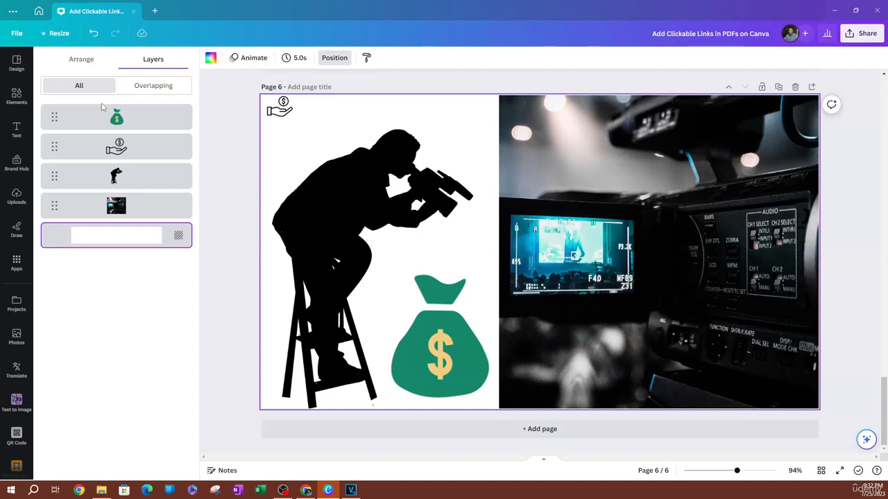